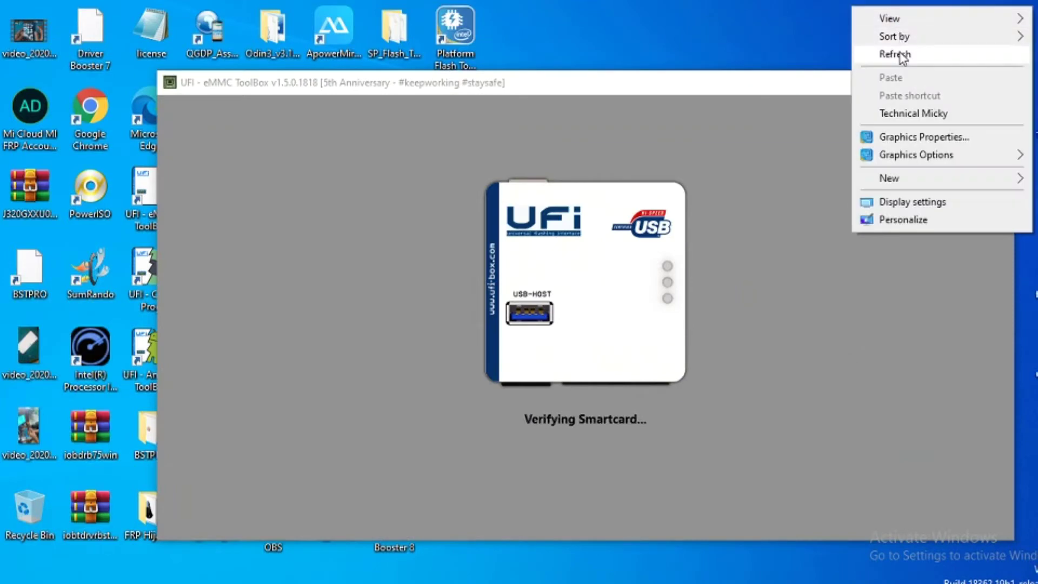
right_click(811, 5)
left_click(848, 53)
right_click(813, 7)
left_click(839, 54)
right_click(798, 2)
left_click(833, 51)
right_click(744, 1)
left_click(802, 54)
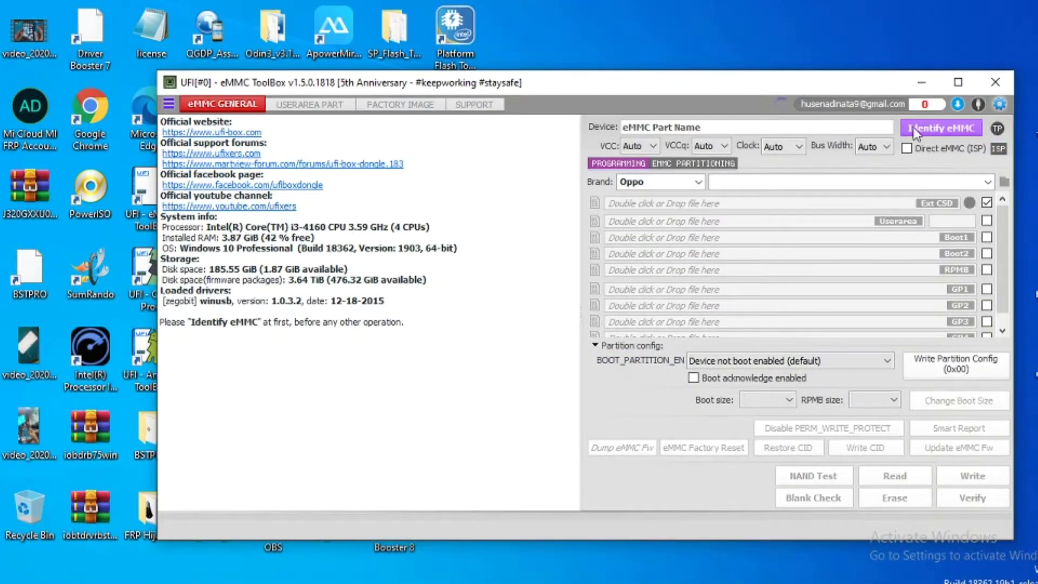
right_click(696, 1)
left_click(693, 47)
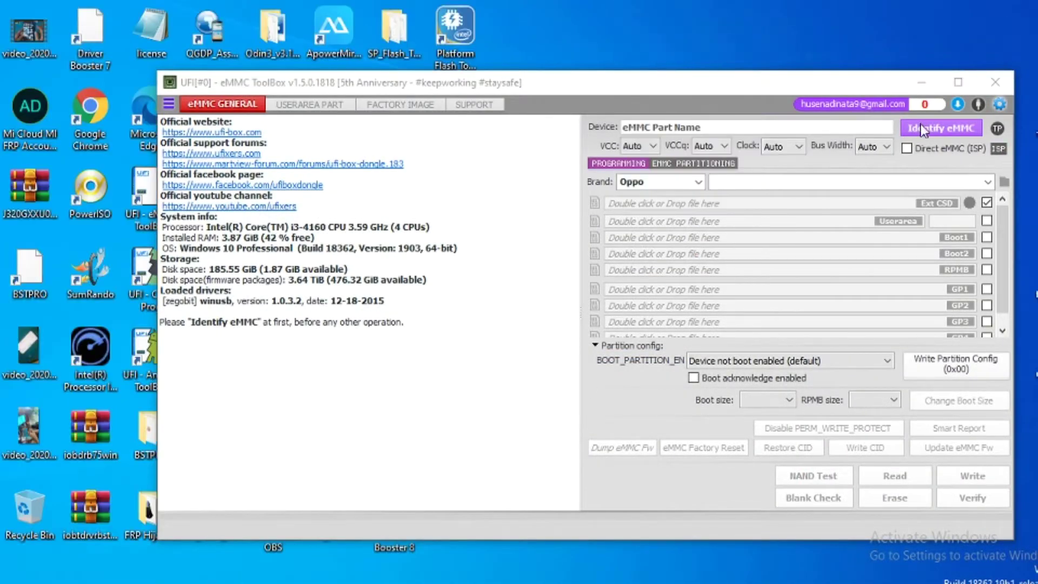
- Identify the connected eMMC chip with automatic voltage, clock and bus width, and display its user area partitions
left_click(941, 128)
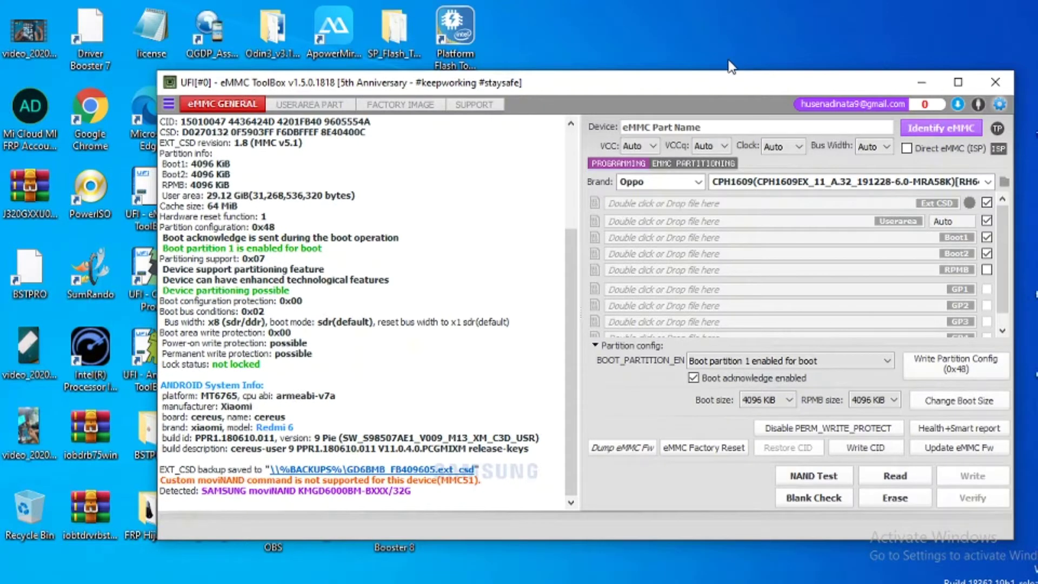
left_click(319, 106)
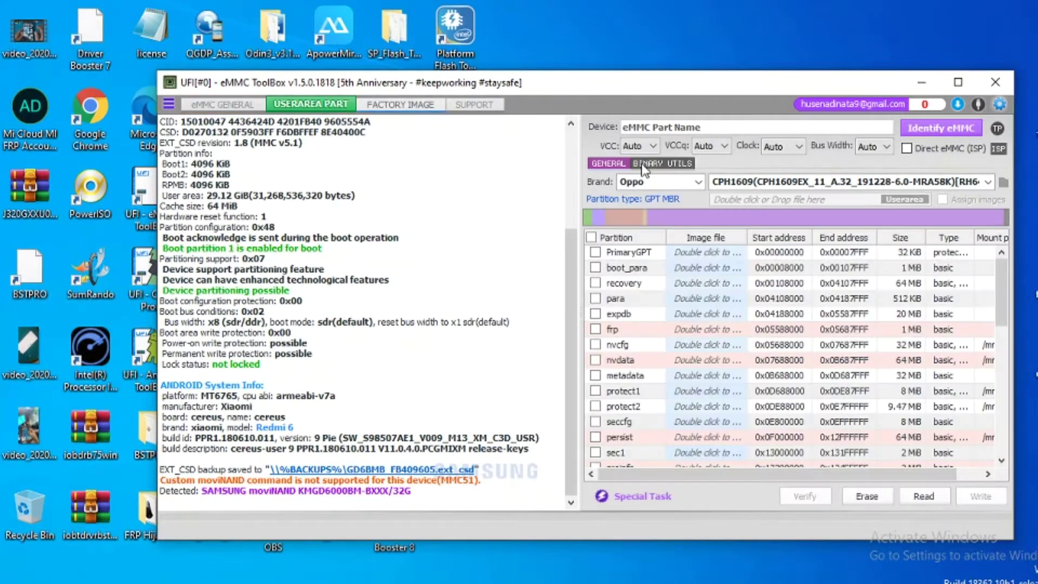
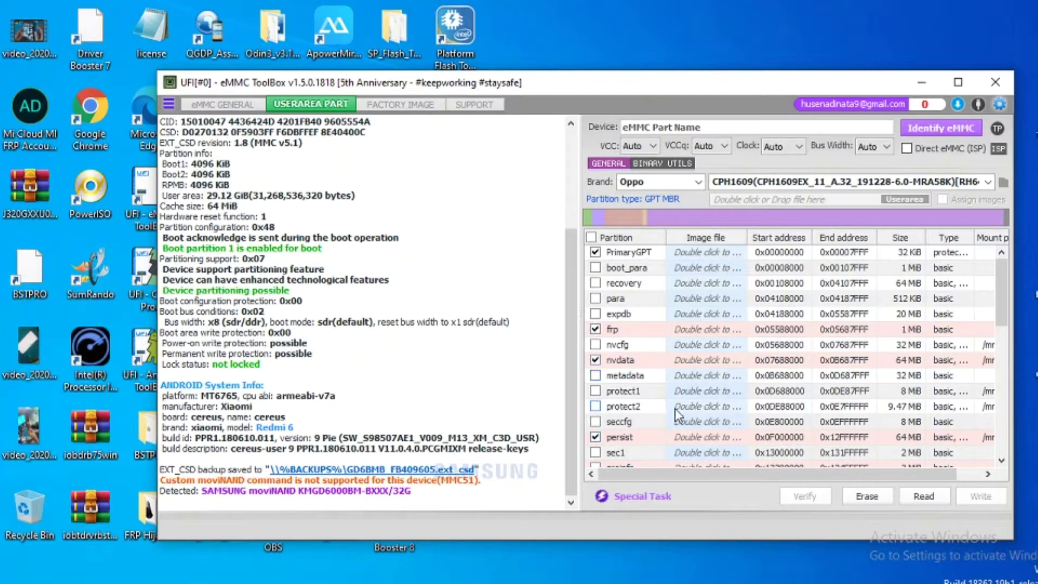
- Read the PrimaryGPT, frp, nvdata, persist, proinfo, nvram and cust partitions from the eMMC user area to backup files
scroll(604, 394, "down", 2)
scroll(600, 383, "down", 2)
left_click(596, 436)
scroll(622, 427, "down", 4)
scroll(733, 403, "down", 1)
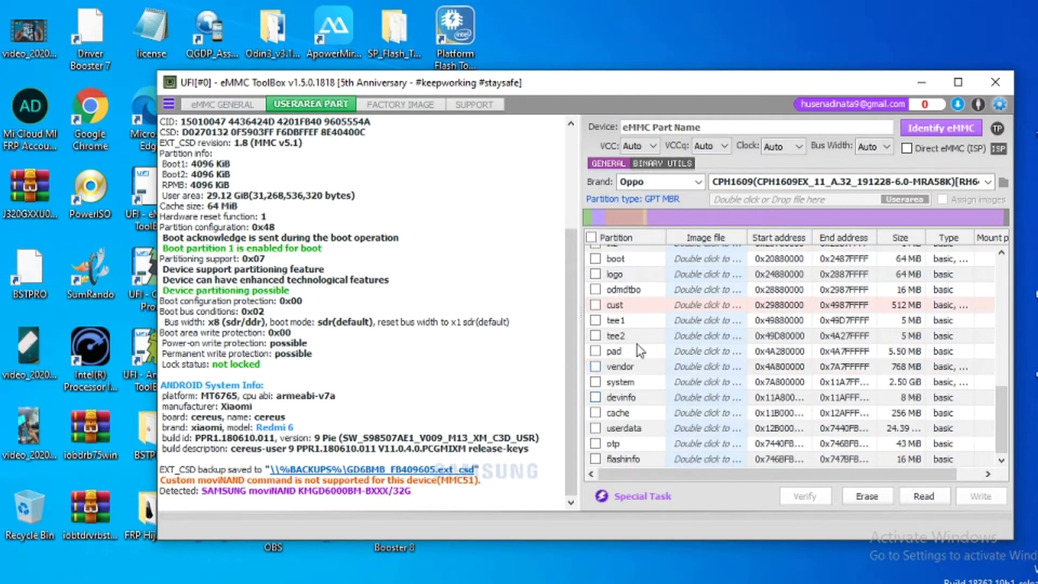
left_click(596, 306)
scroll(687, 342, "up", 2)
scroll(688, 341, "down", 2)
scroll(688, 342, "up", 6)
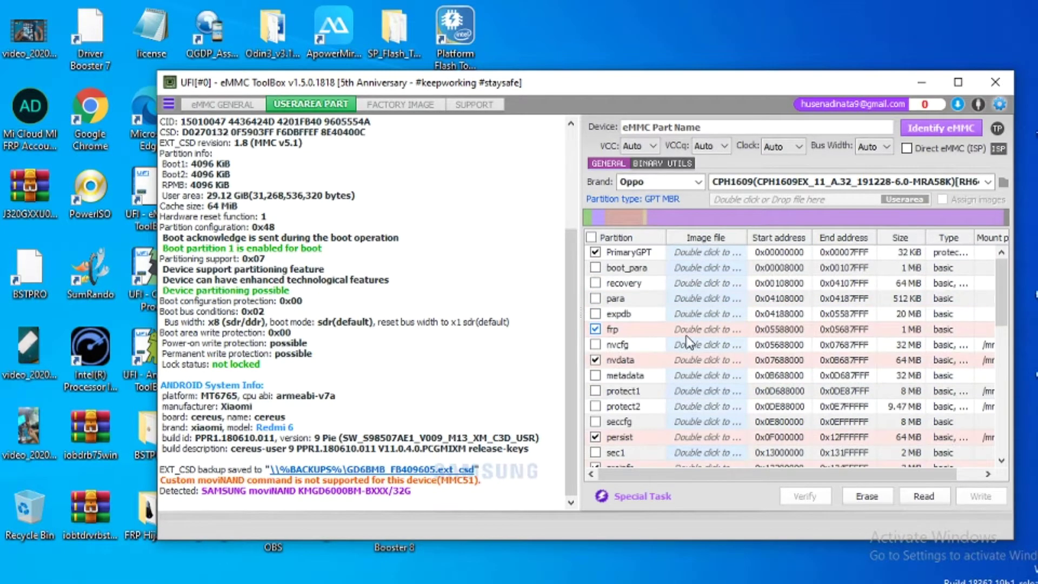
left_click(921, 498)
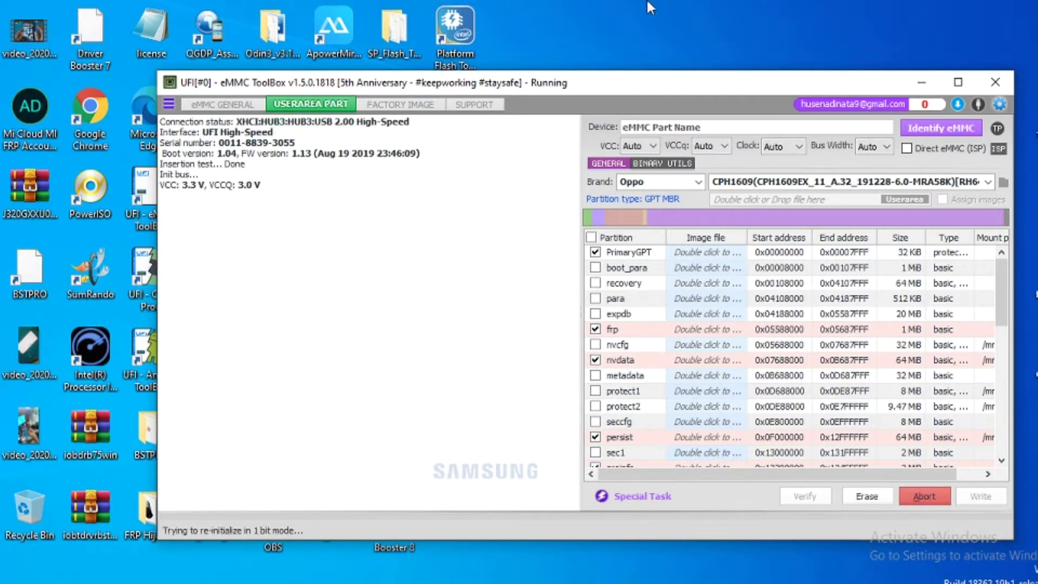
right_click(680, 2)
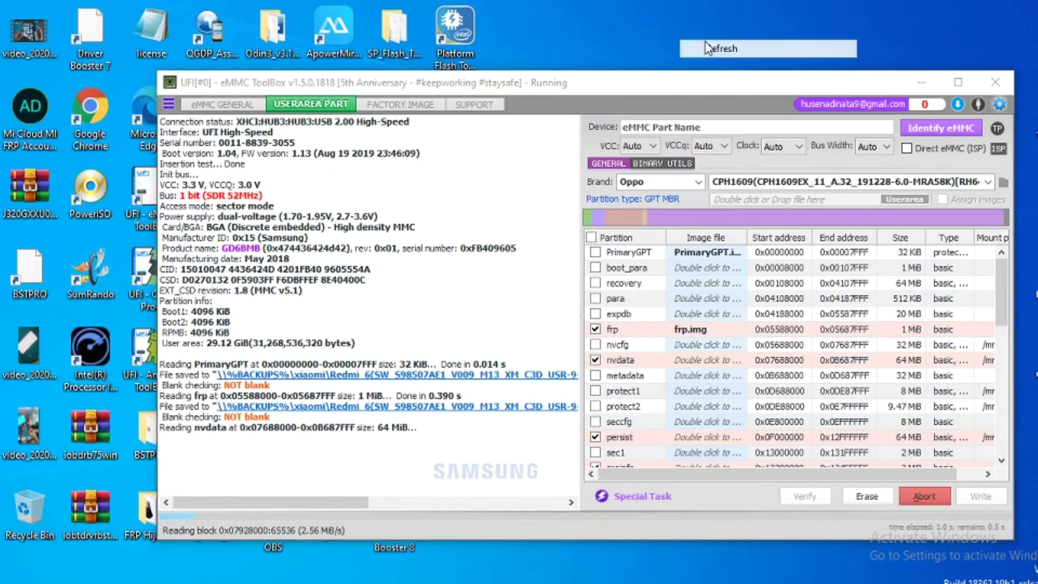
left_click(709, 49)
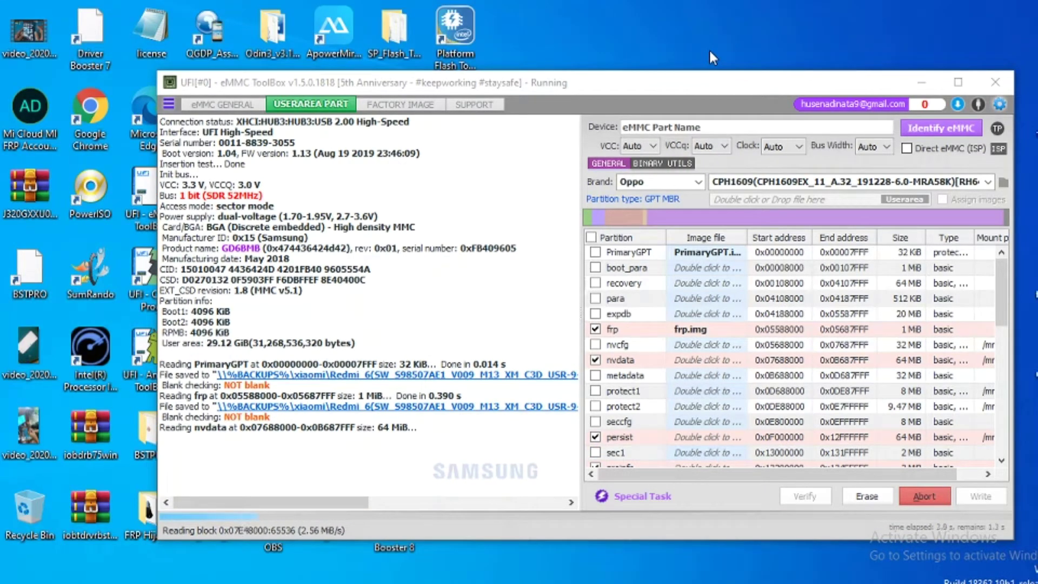
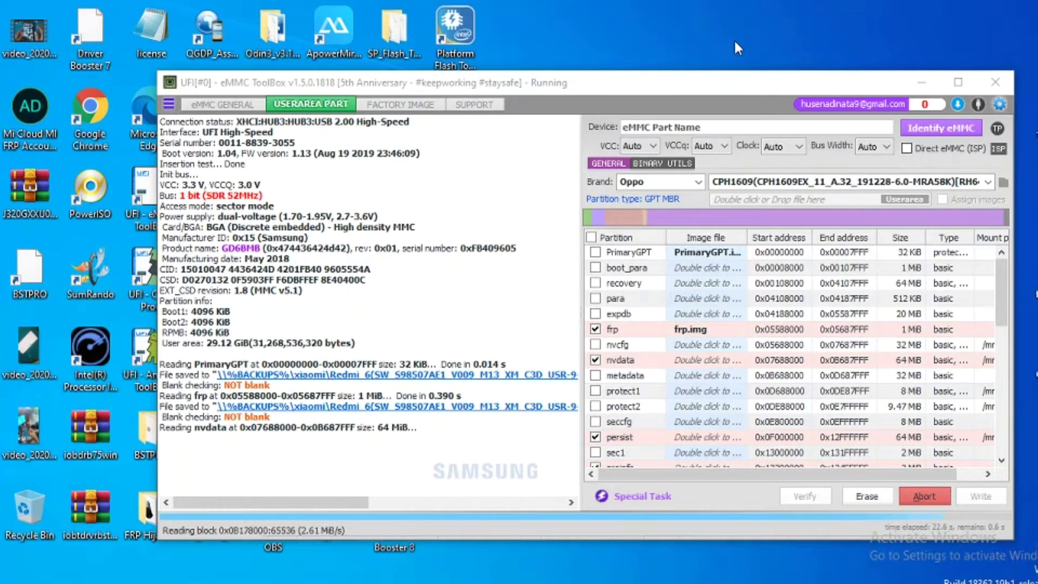
right_click(724, 12)
left_click(738, 58)
right_click(657, 1)
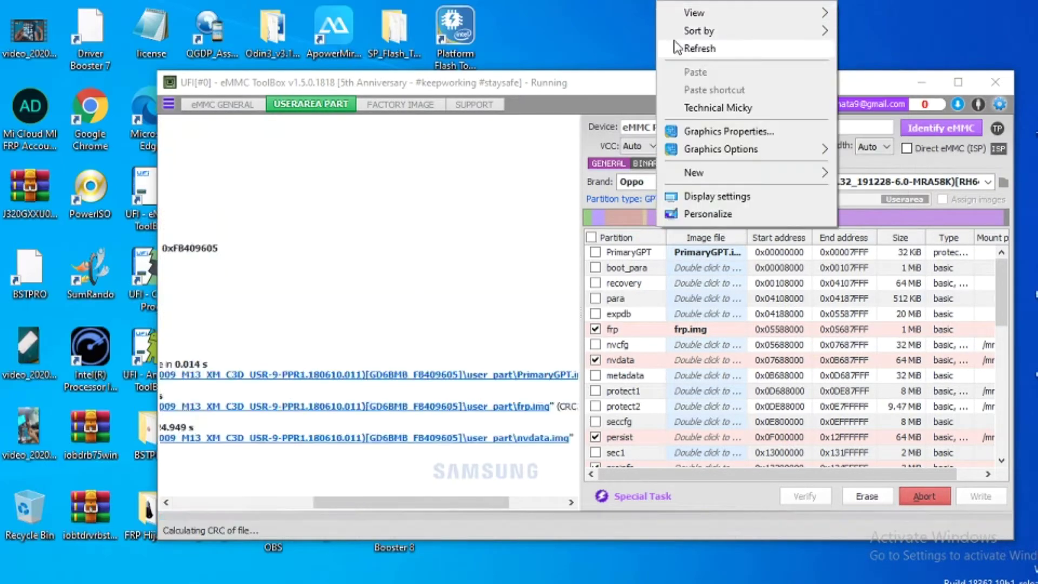
left_click(674, 39)
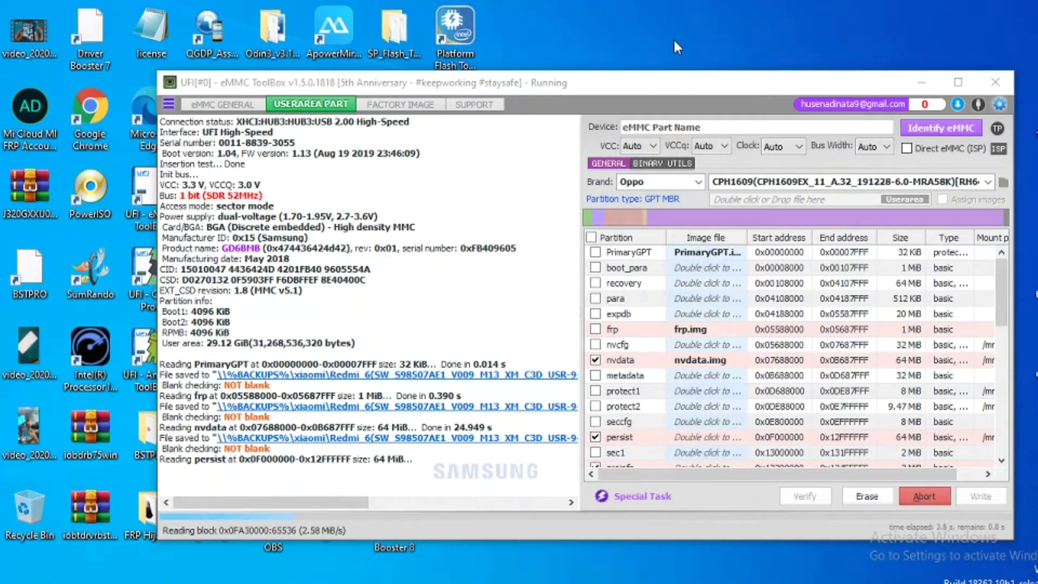
right_click(674, 41)
left_click(709, 50)
right_click(687, 35)
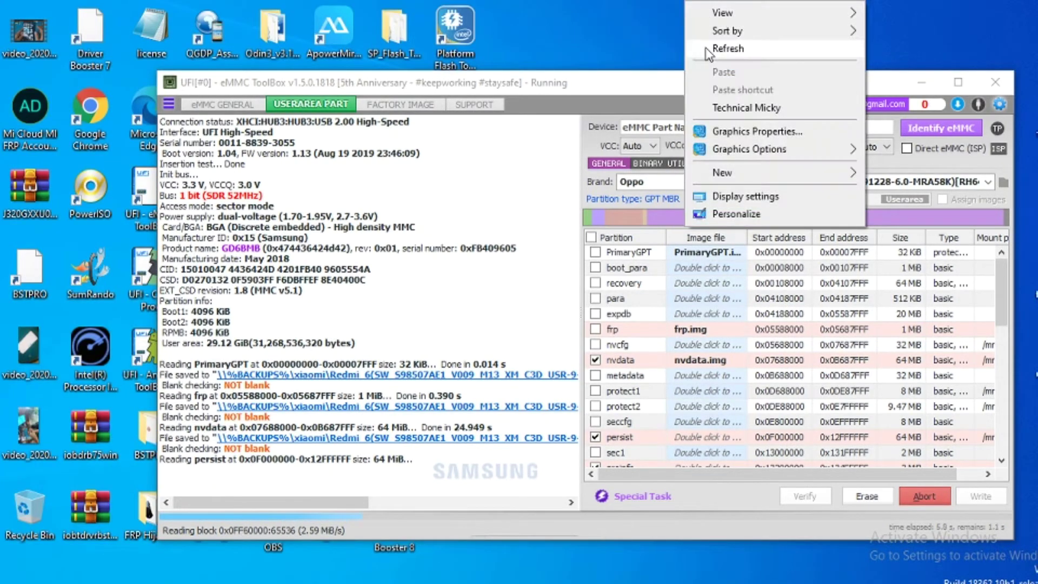
left_click(709, 49)
right_click(721, 45)
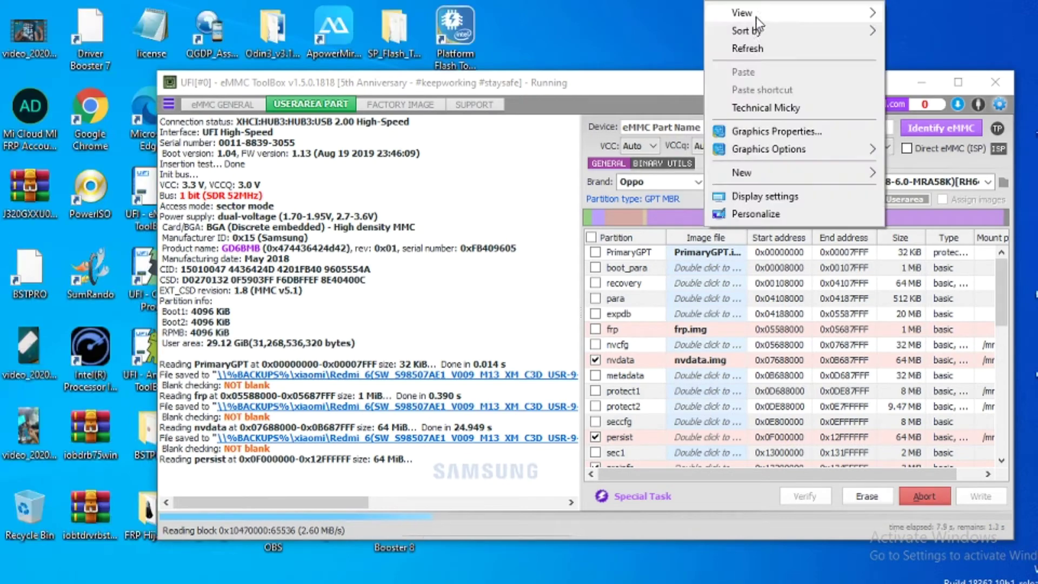
left_click(751, 47)
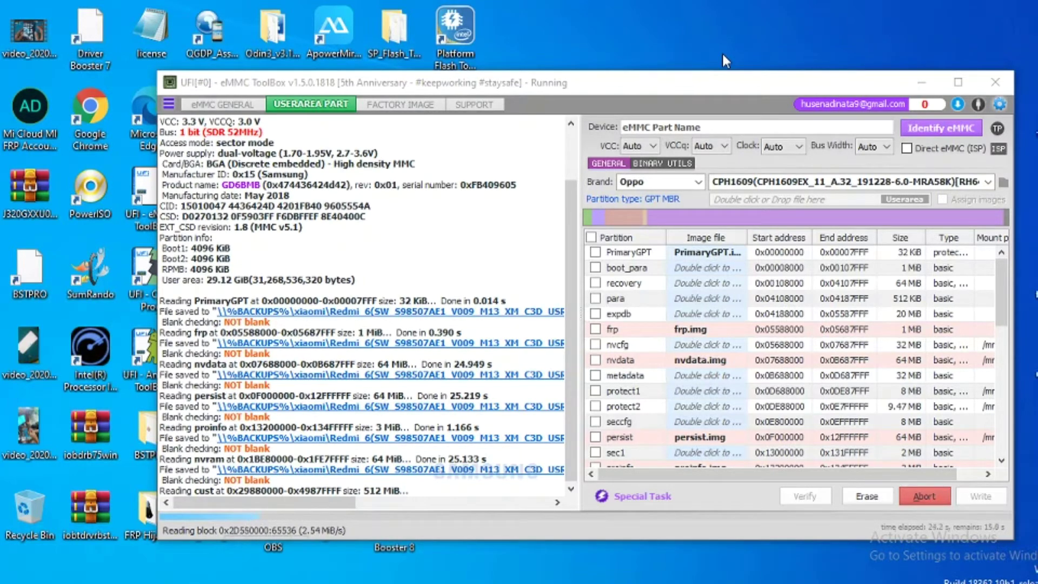
right_click(702, 10)
left_click(728, 59)
right_click(719, 1)
left_click(756, 53)
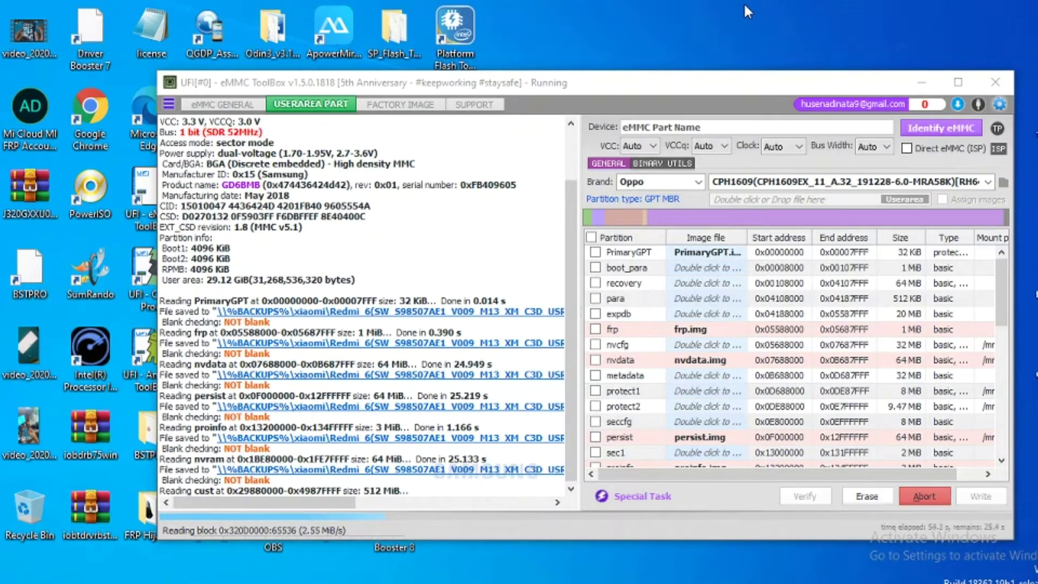
right_click(744, 2)
left_click(763, 48)
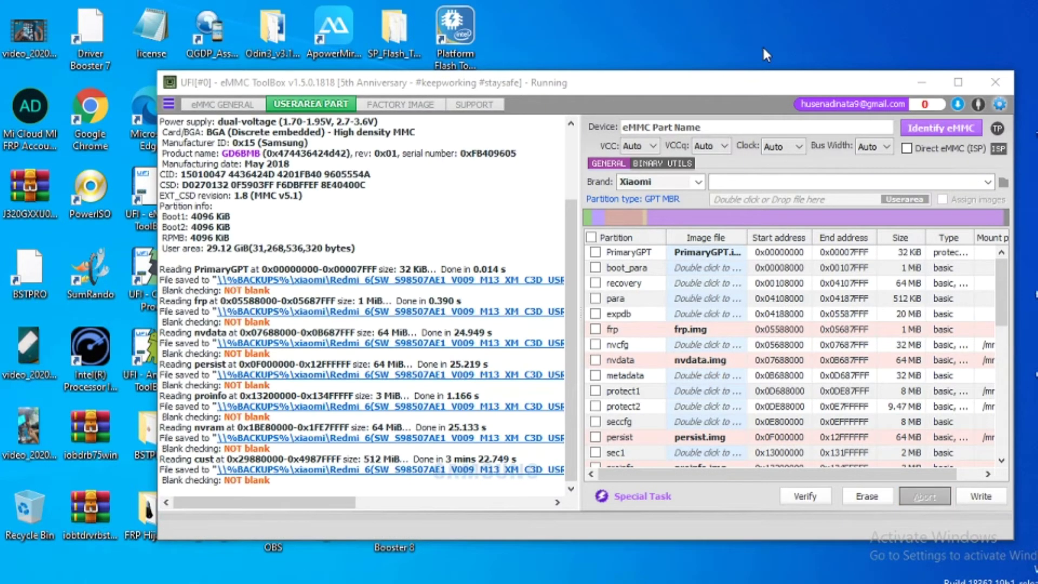
- Identify the connected eMMC chip again once the partition backup is complete
left_click(934, 133)
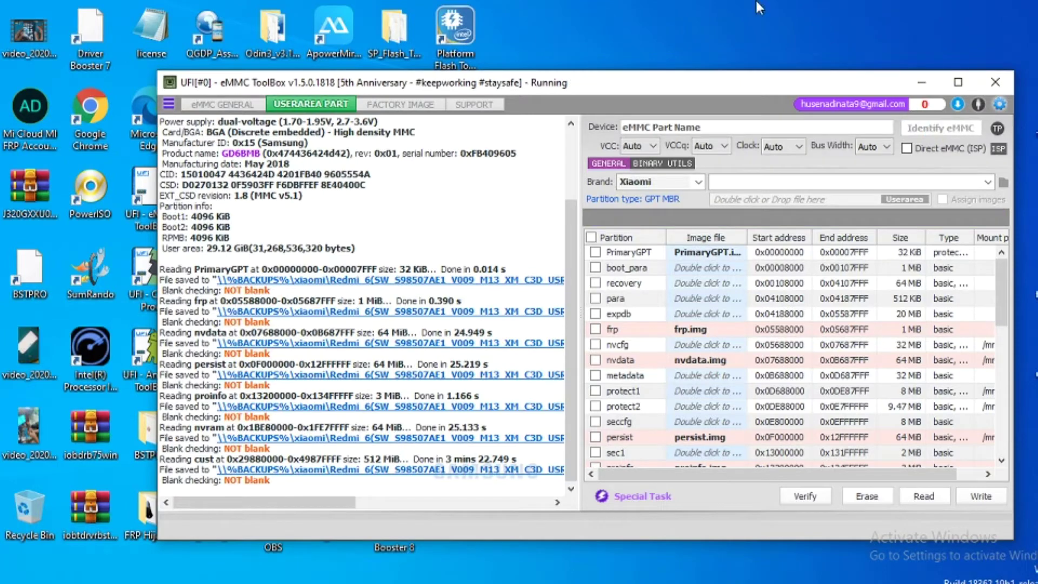